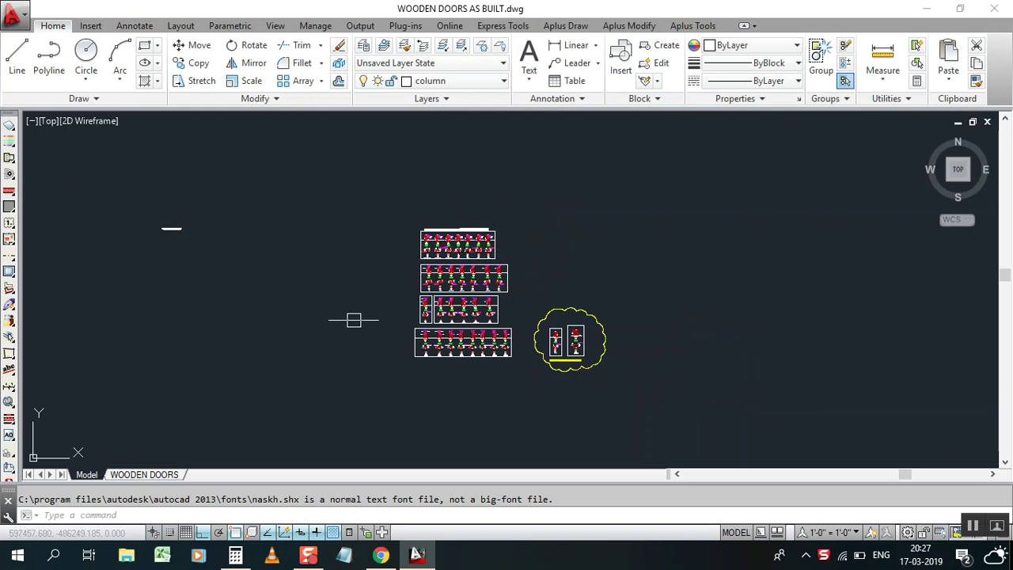
# Zoom around the drawing, then launch the Options dialog with OP
pyautogui.scroll(2, 341, 285)
pyautogui.scroll(3, 331, 251)
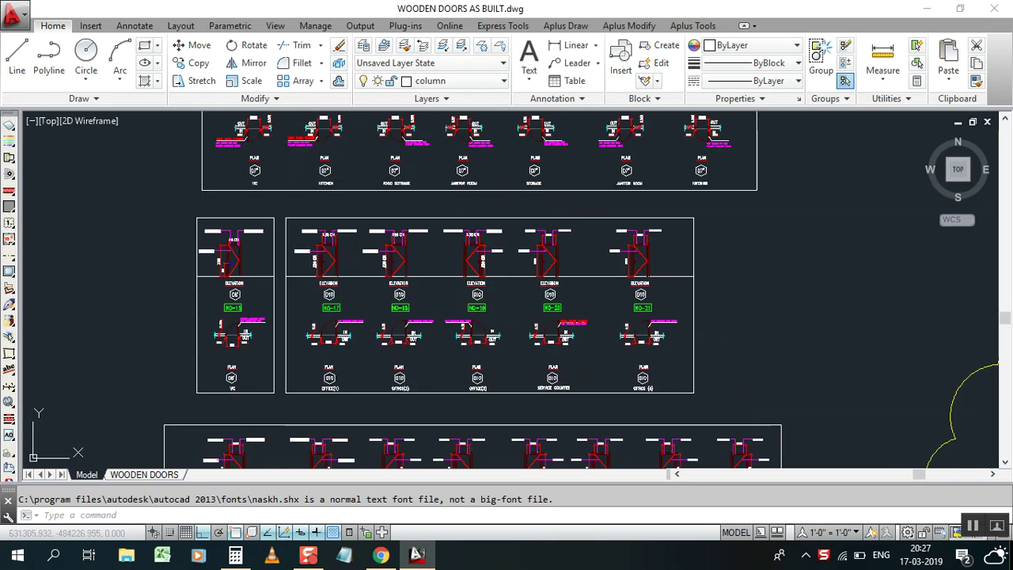
pyautogui.scroll(-2, 394, 285)
pyautogui.scroll(-1, 364, 265)
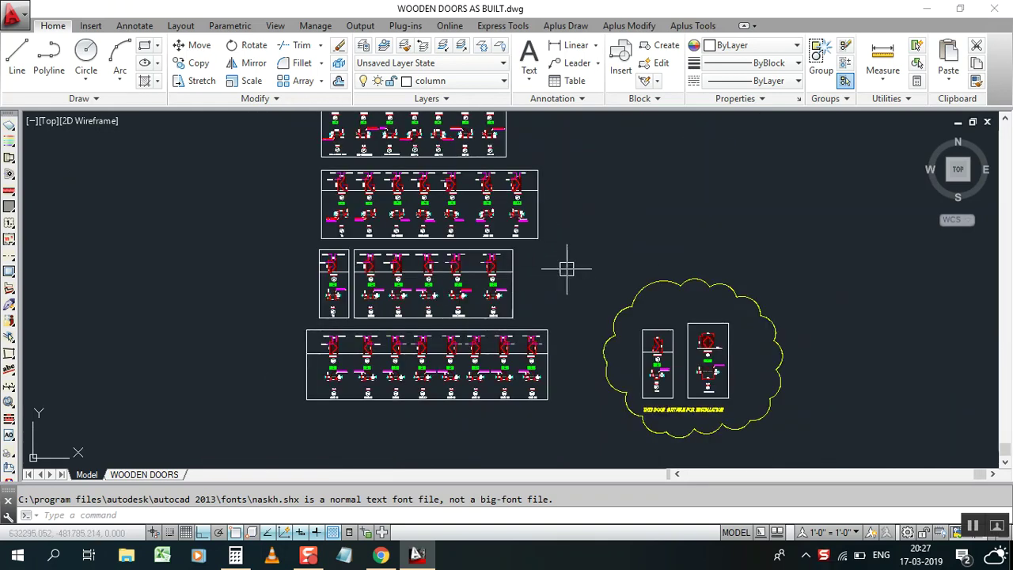
pyautogui.scroll(-1, 589, 316)
pyautogui.scroll(2, 562, 241)
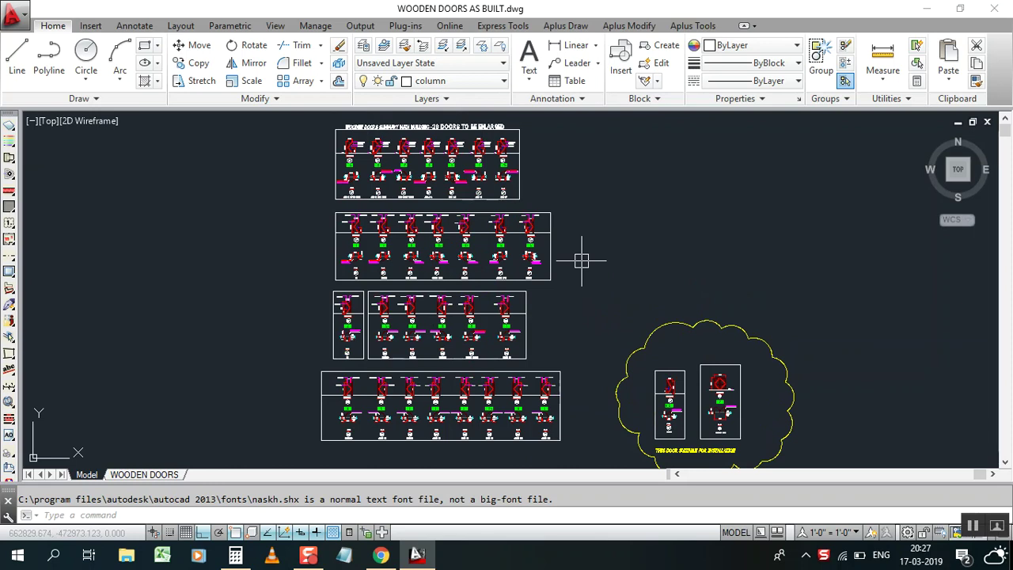
pyautogui.write('O')
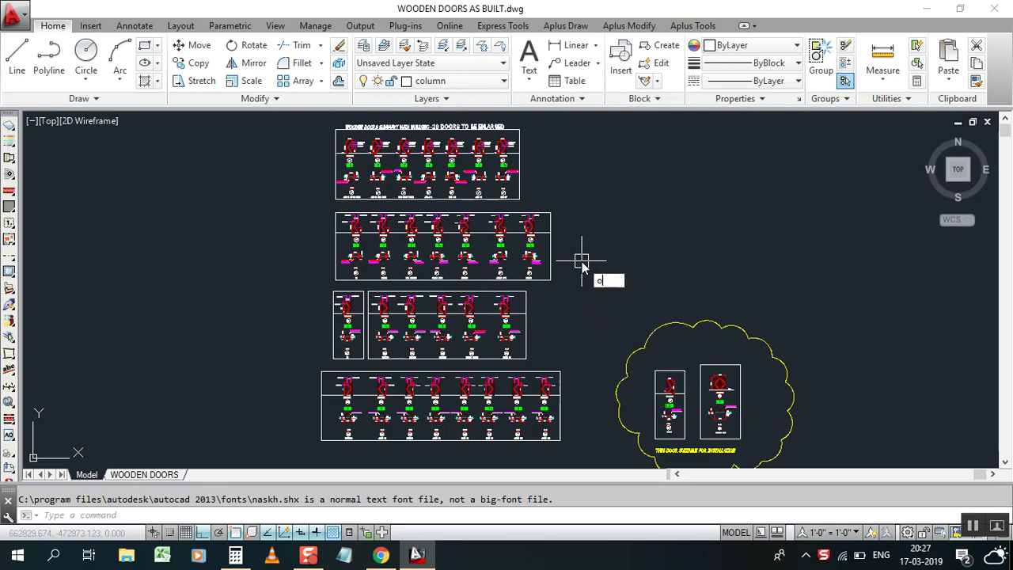
pyautogui.write('P')
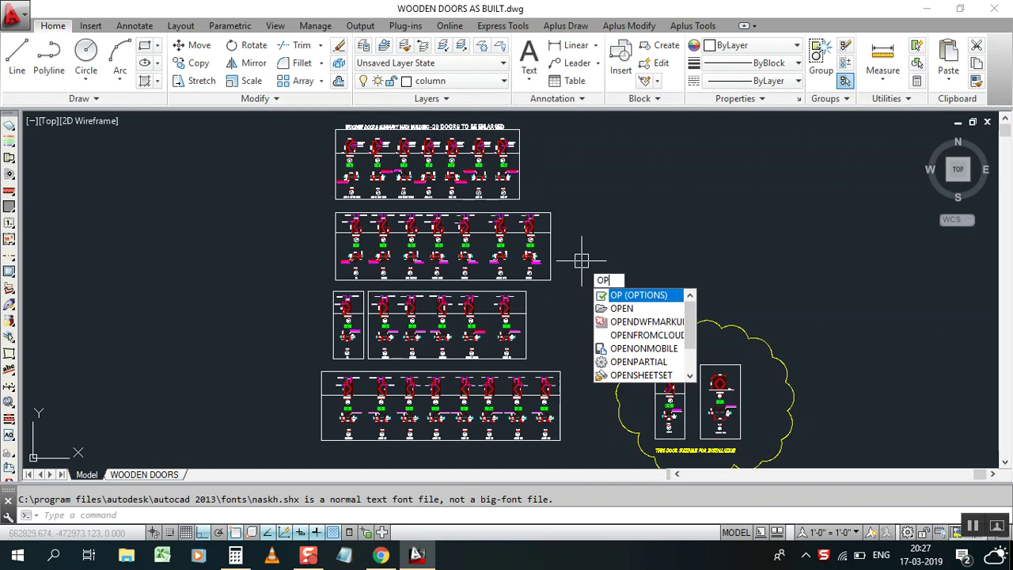
pyautogui.press('Return')
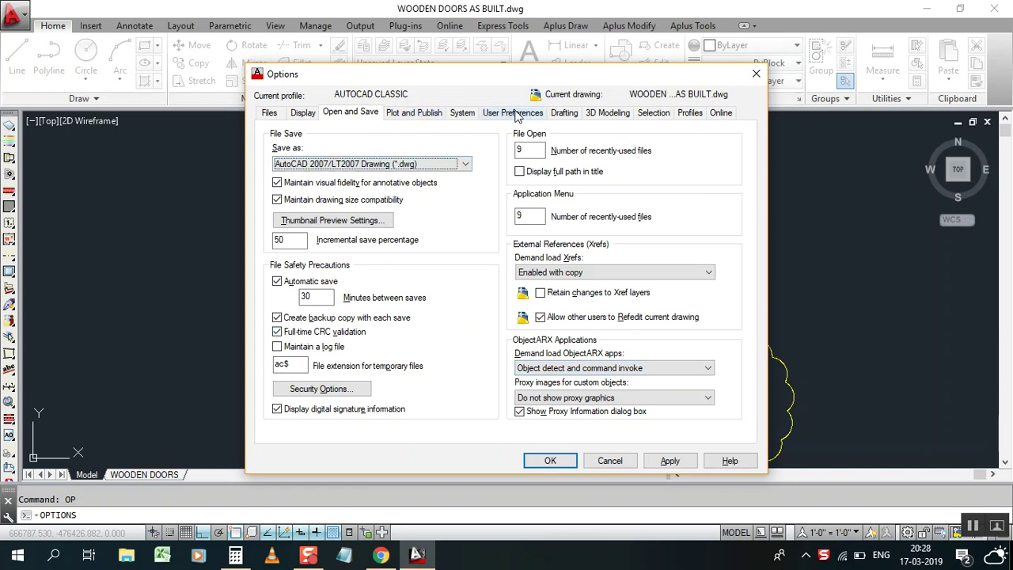
# Browse the Selection and Display tabs, then bring up Open and Save security options
pyautogui.click(653, 113)
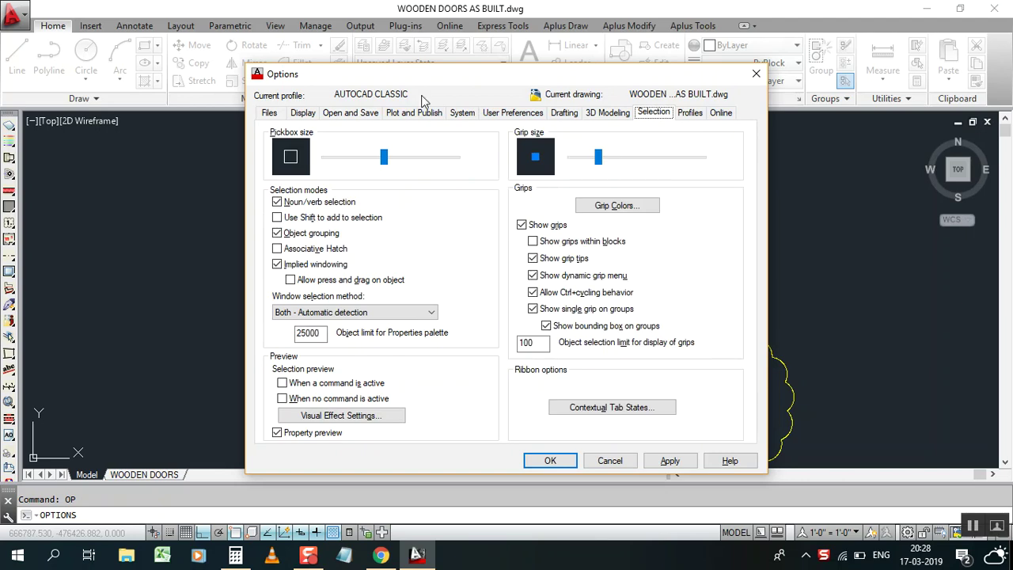
pyautogui.click(307, 114)
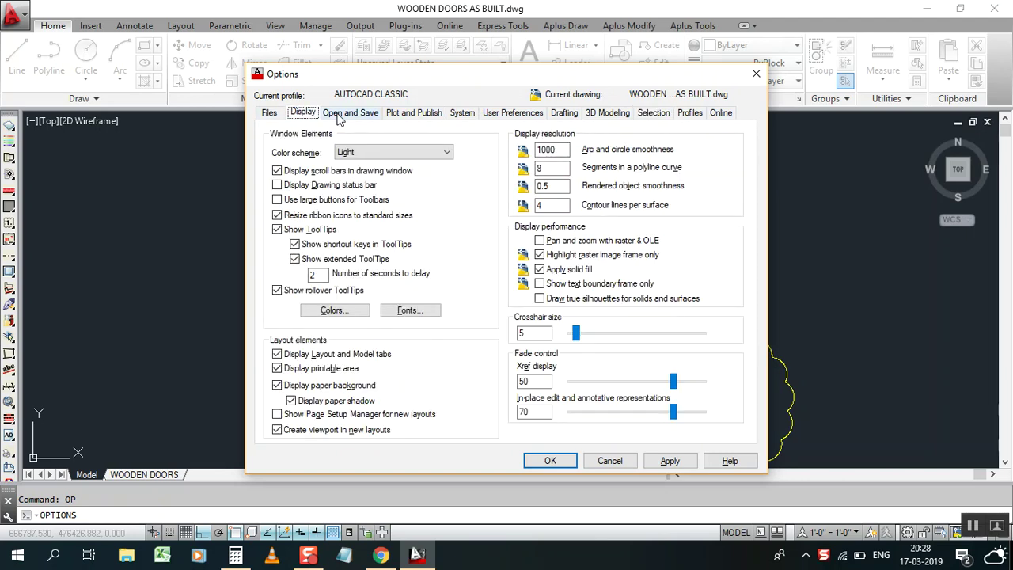
pyautogui.click(345, 114)
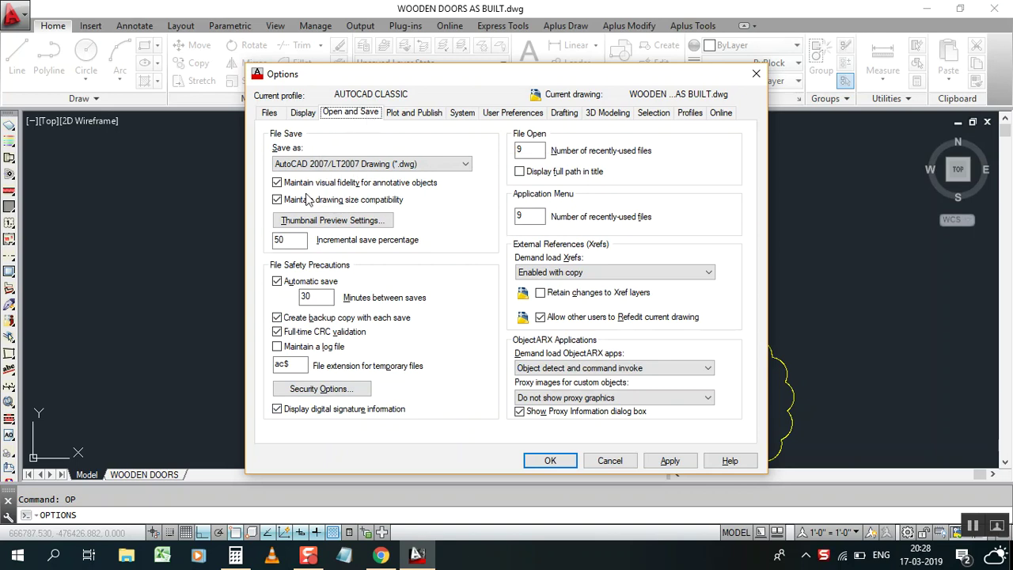
pyautogui.click(316, 389)
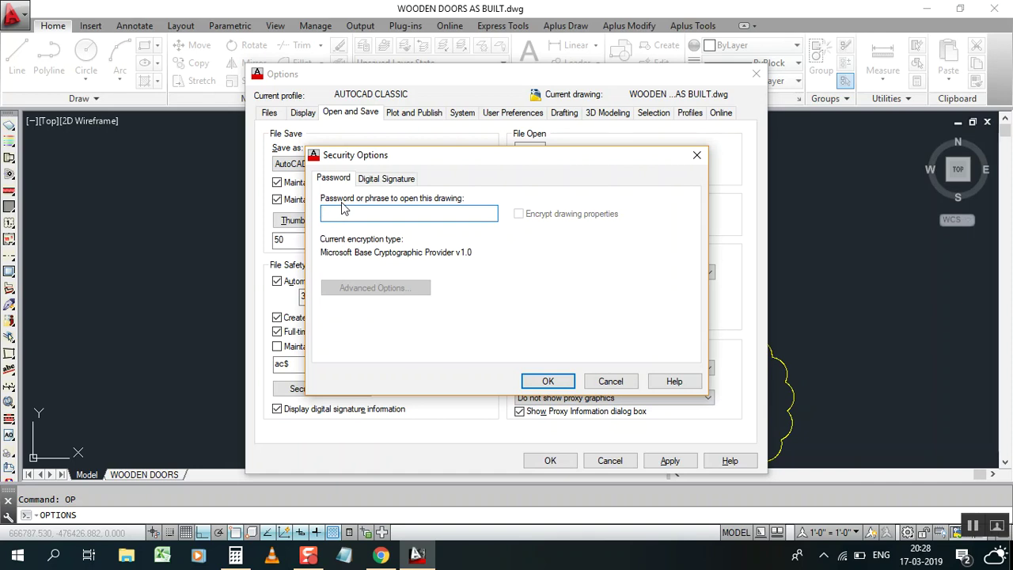
pyautogui.write('12')
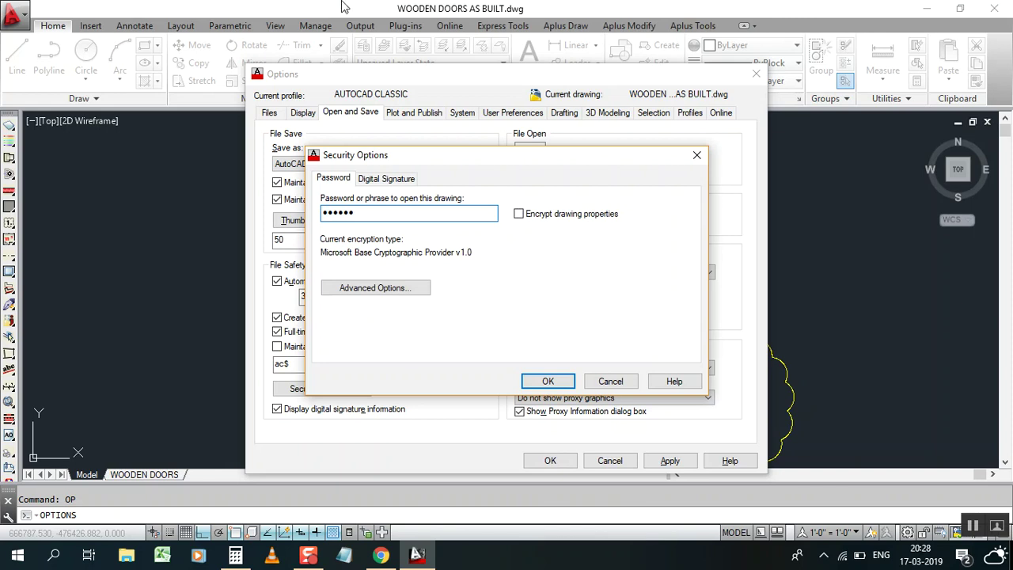
pyautogui.click(546, 379)
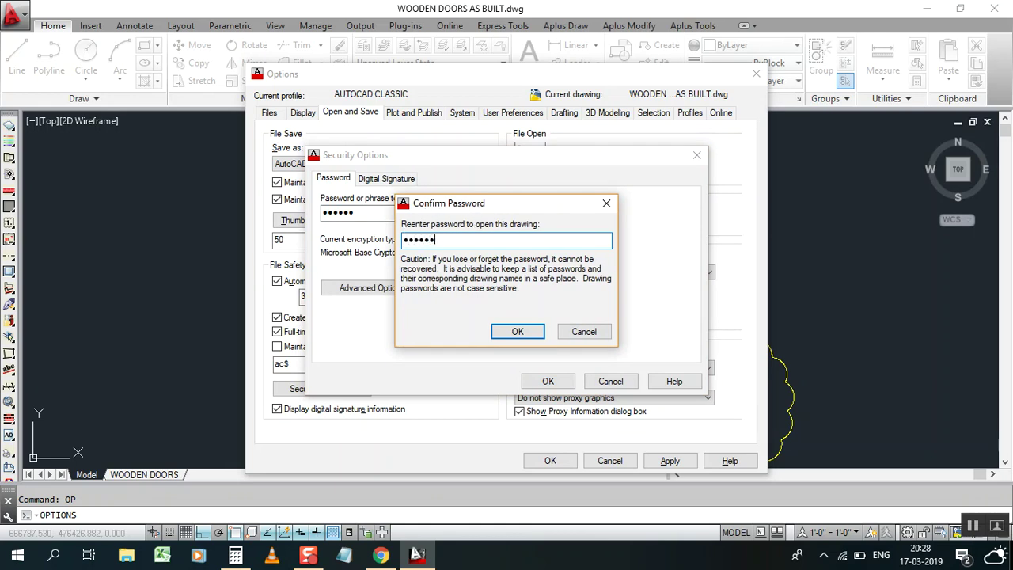
pyautogui.click(518, 331)
pyautogui.click(541, 382)
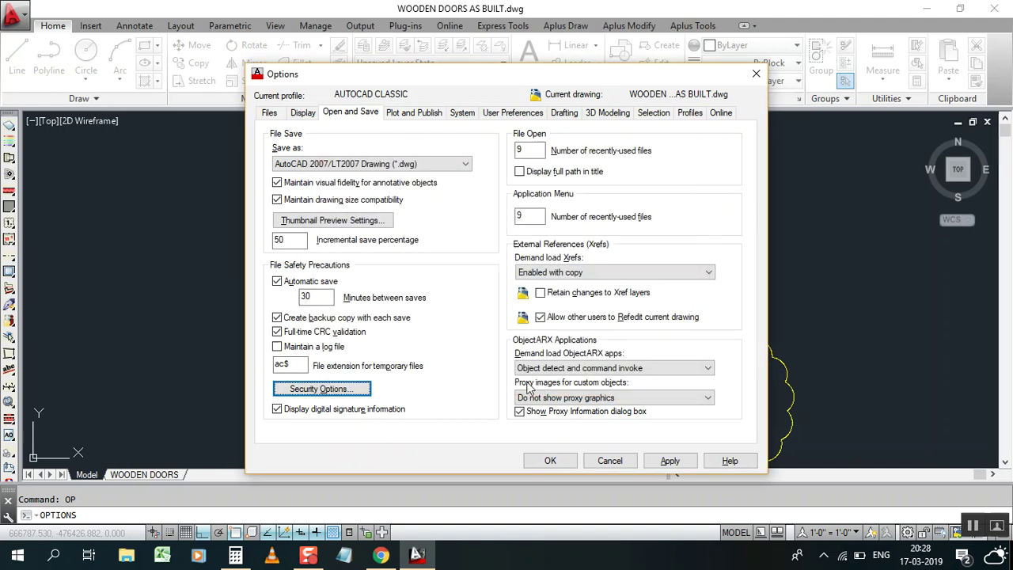
pyautogui.click(679, 461)
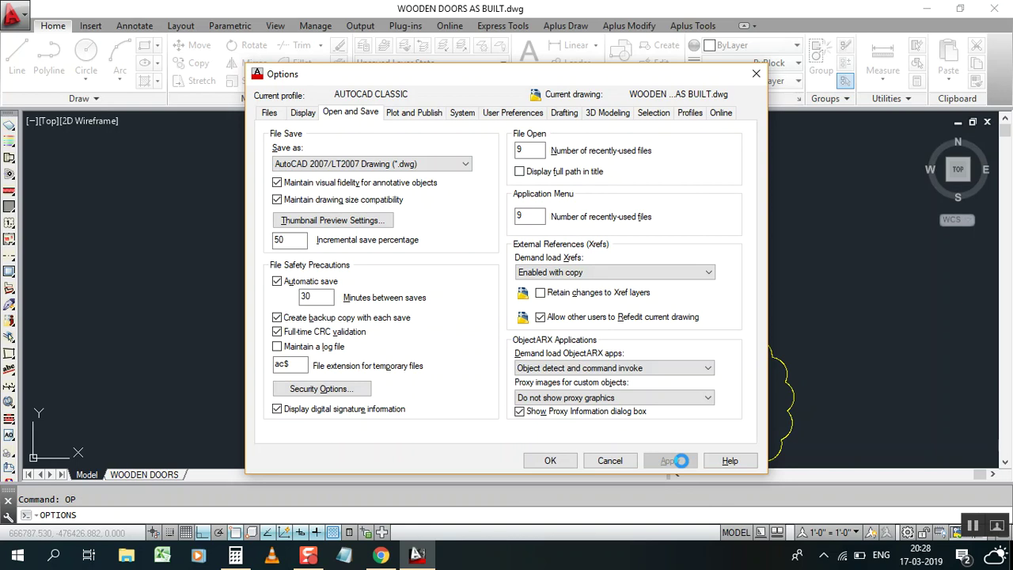
pyautogui.click(546, 462)
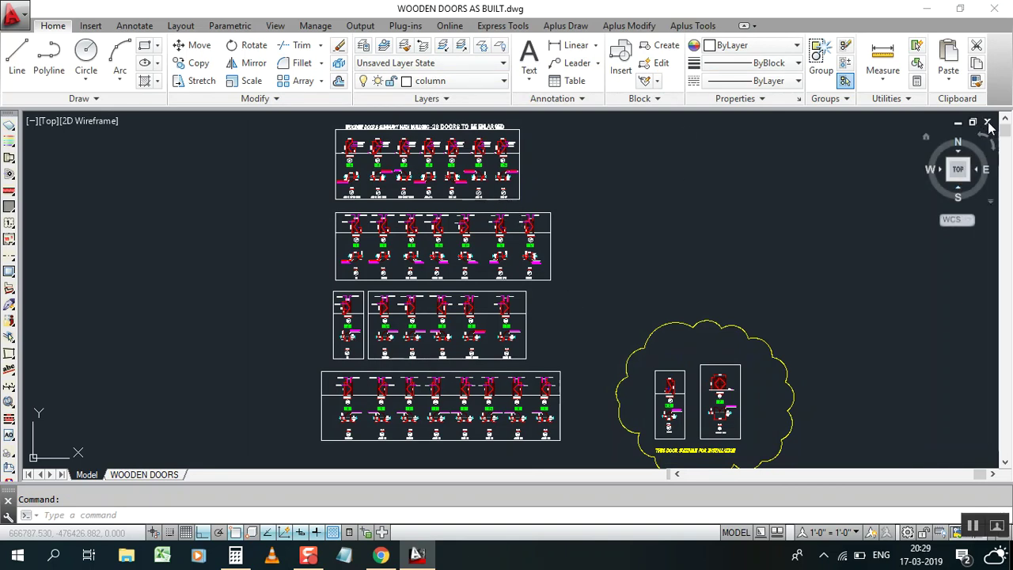
# Close the WOODEN DOORS drawing, answering the save-changes prompt
pyautogui.hotkey('ctrl', 'F4')
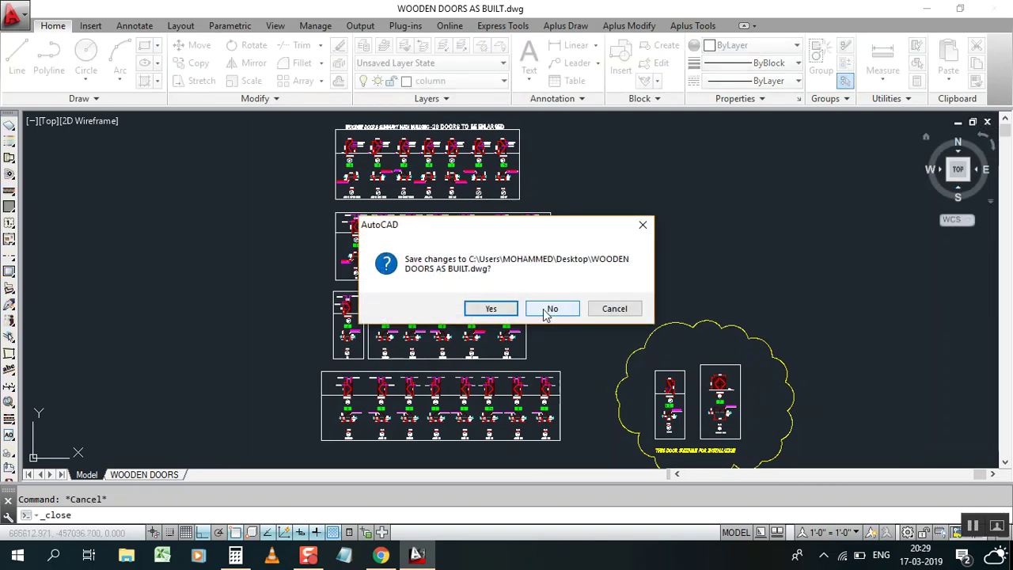
pyautogui.click(501, 309)
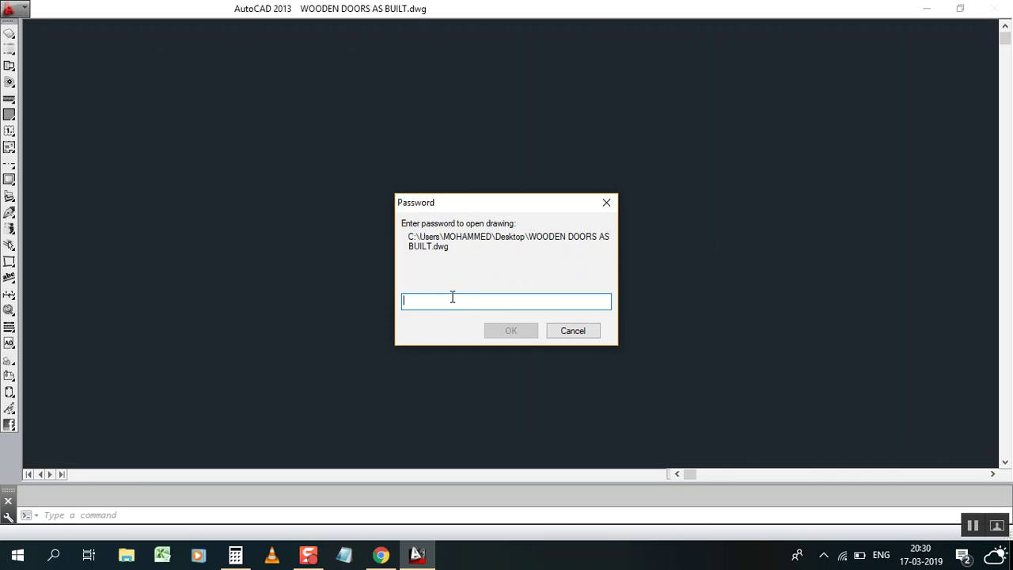
pyautogui.write('12')
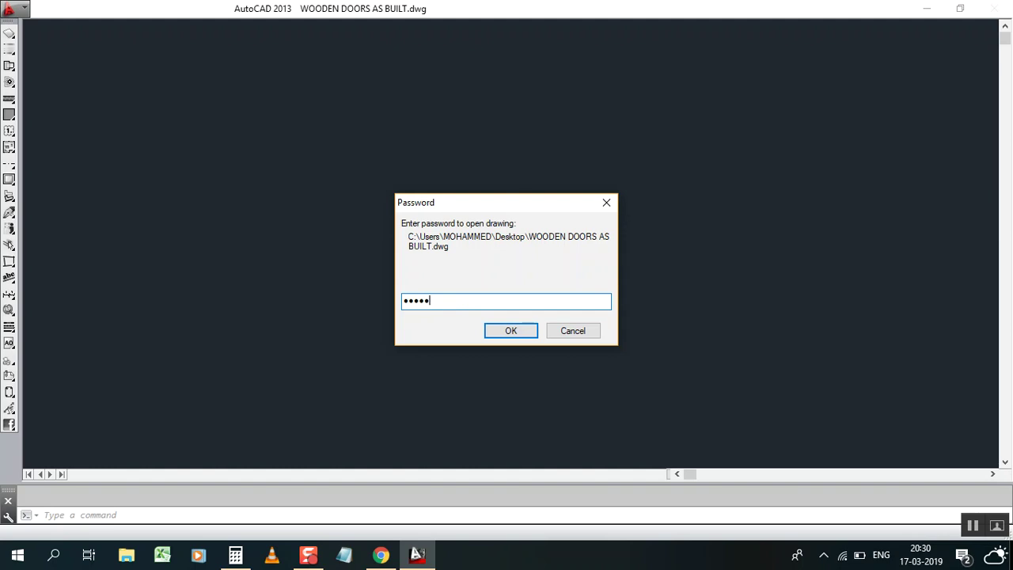
pyautogui.click(511, 331)
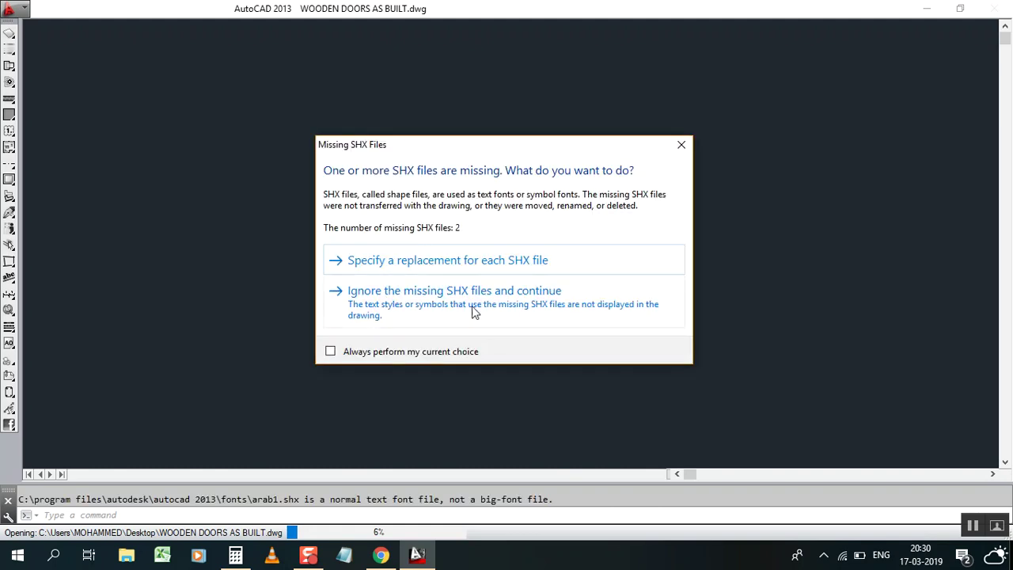
pyautogui.click(652, 298)
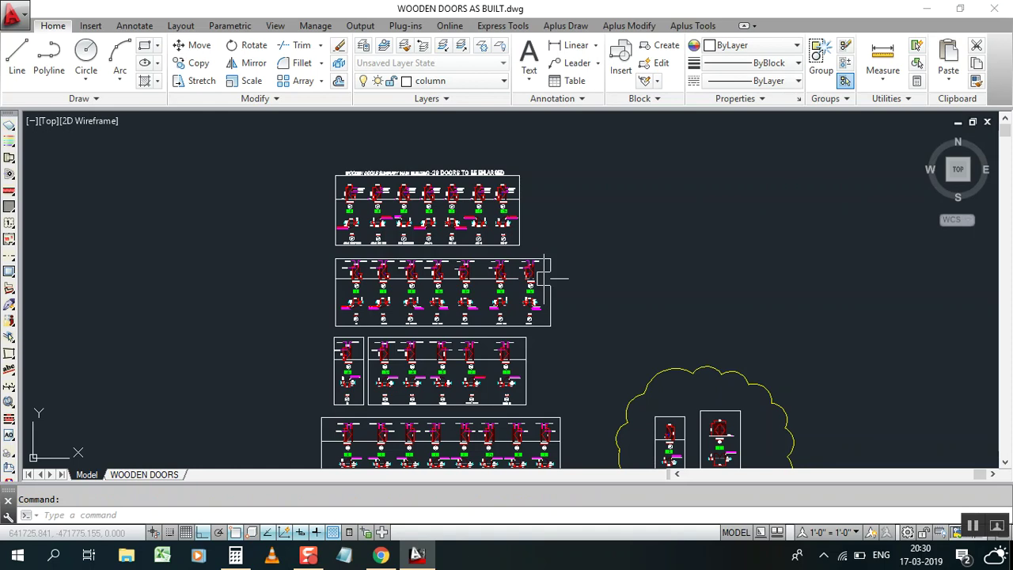
pyautogui.write('o')
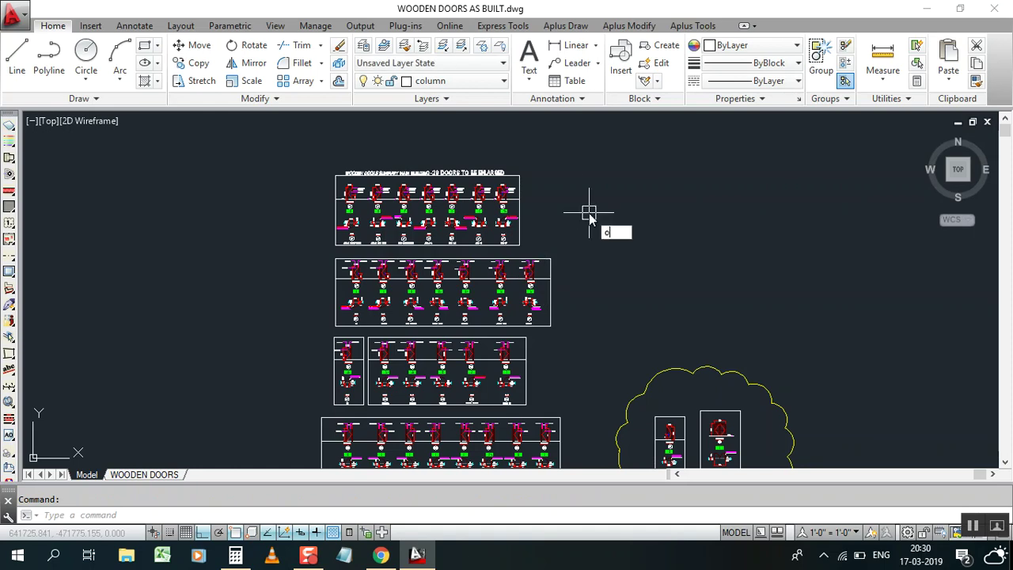
pyautogui.press('Escape')
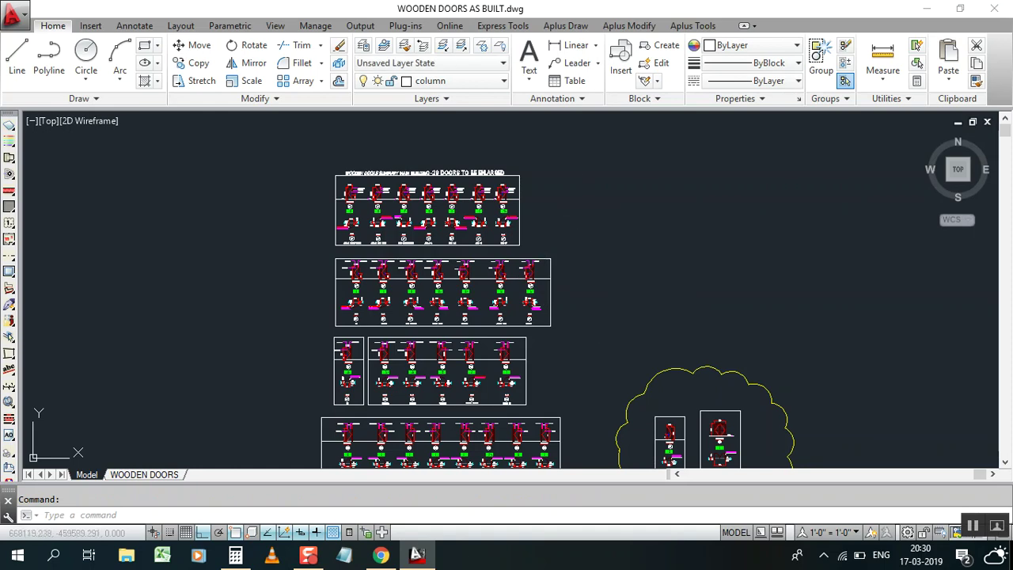
pyautogui.write('op')
pyautogui.press('Return')
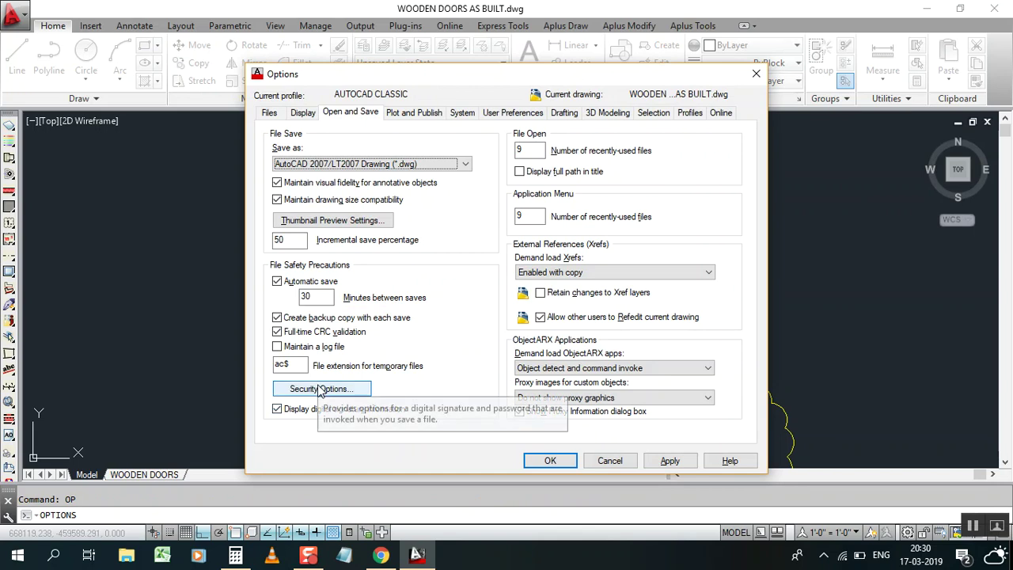
pyautogui.click(320, 389)
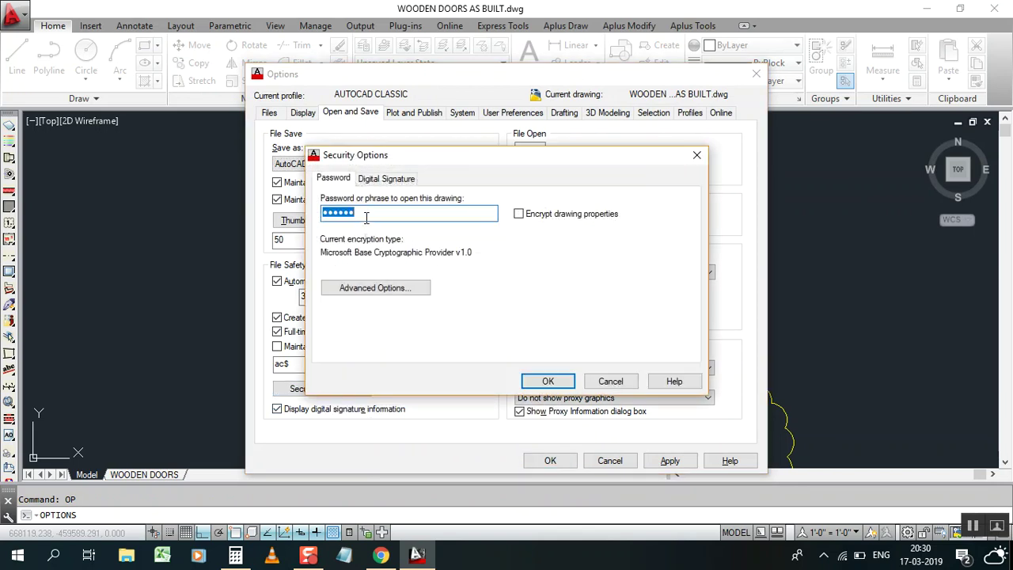
pyautogui.press('BackSpace')
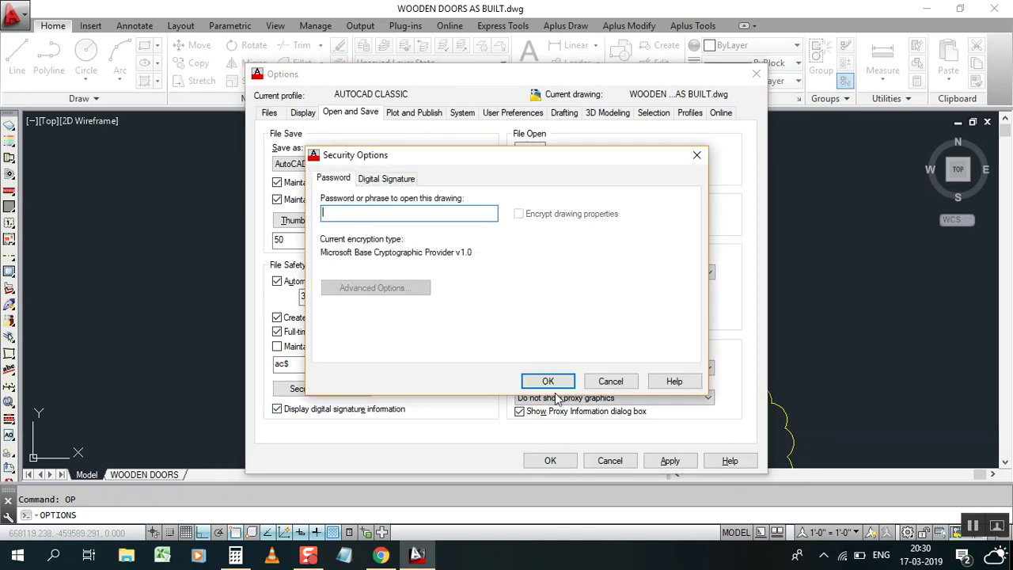
pyautogui.click(550, 379)
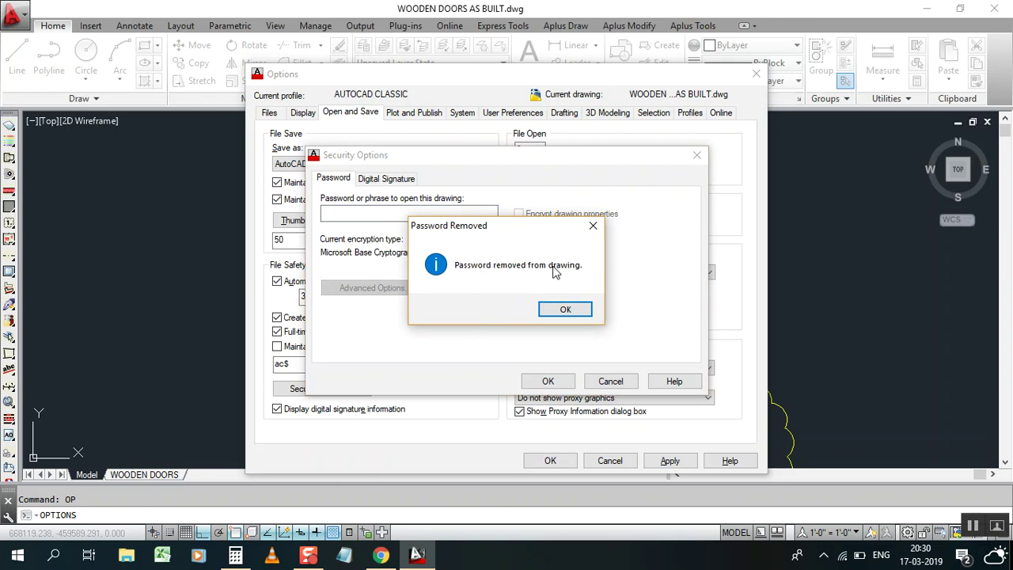
pyautogui.click(565, 311)
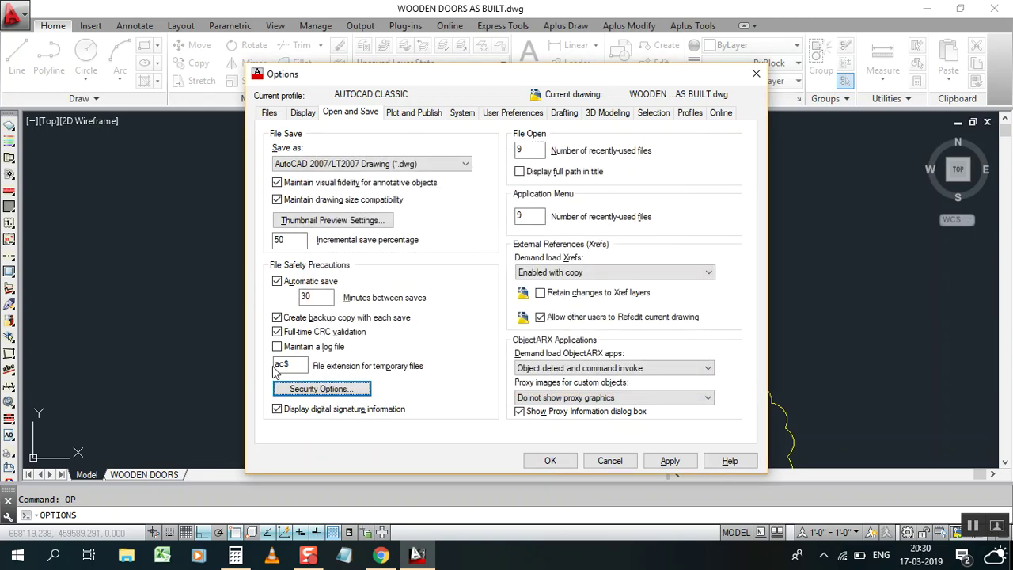
pyautogui.click(669, 462)
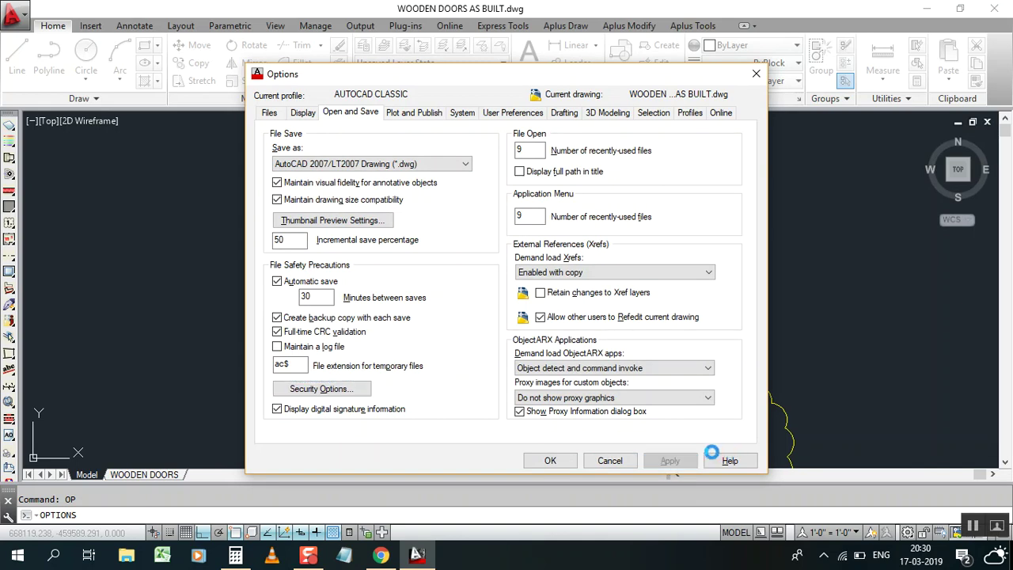
pyautogui.press('Return')
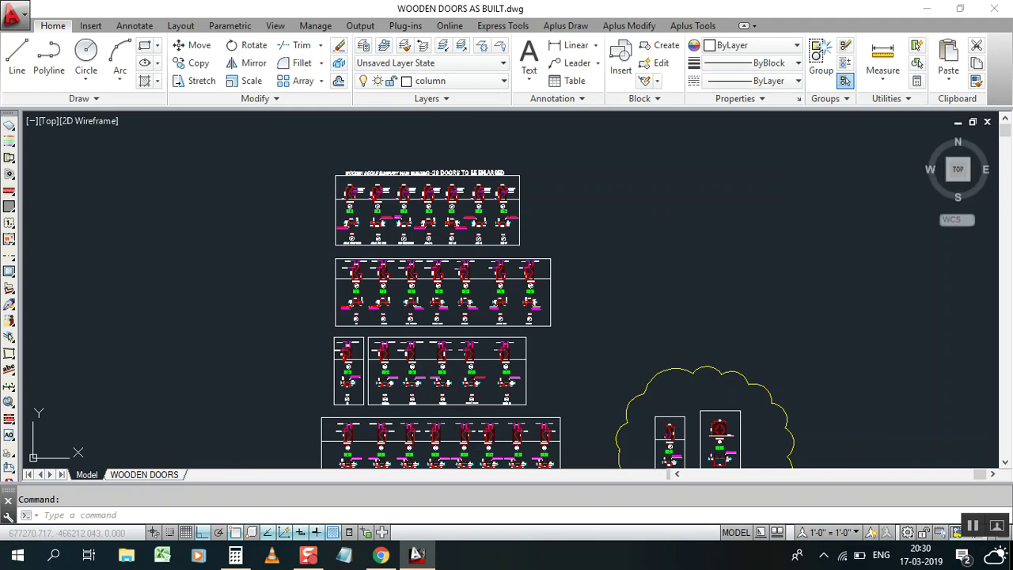
# Save the password-free drawing and reopen it, skipping missing SHX fonts
pyautogui.hotkey('ctrl', 's')
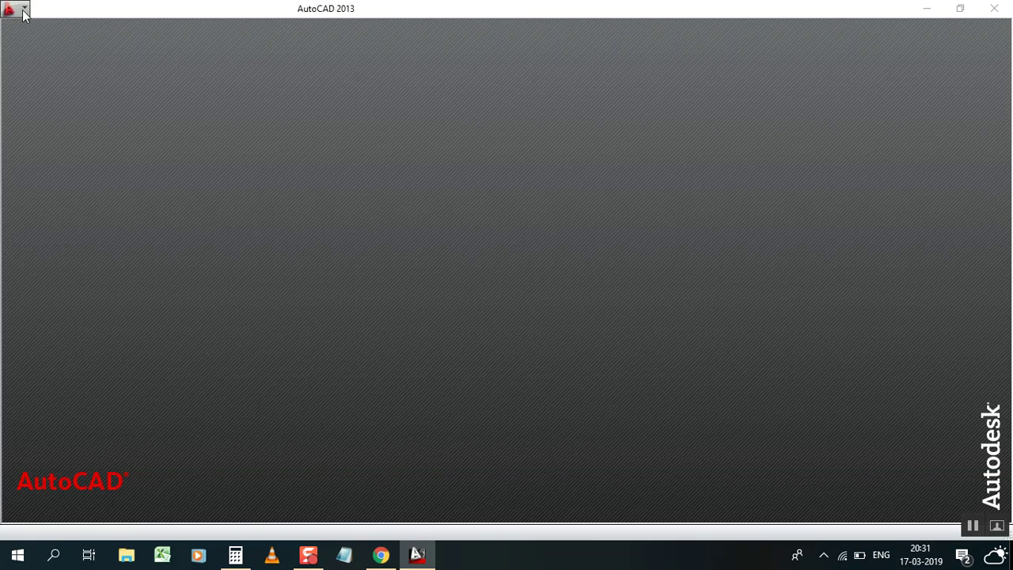
pyautogui.click(23, 11)
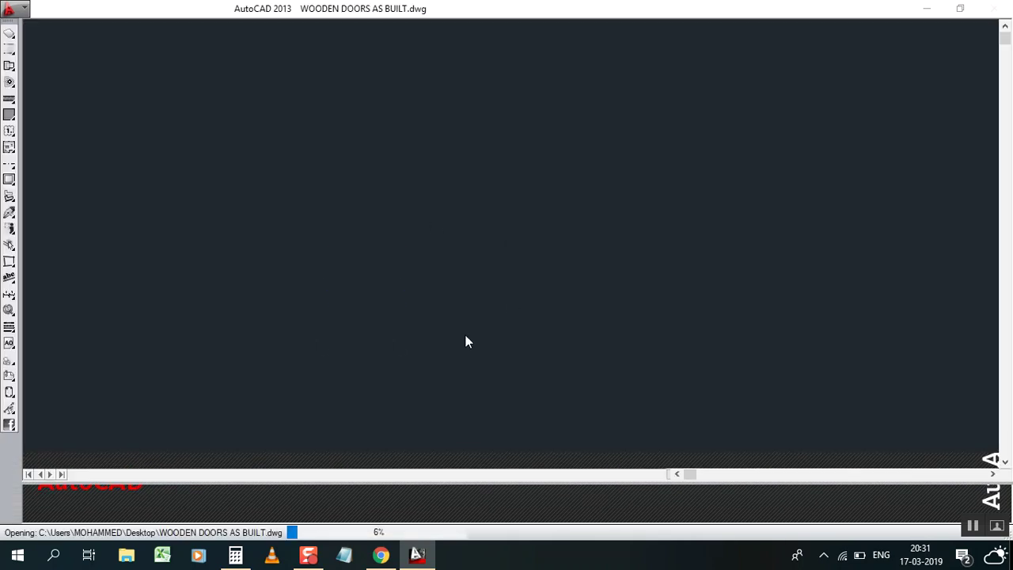
pyautogui.click(425, 303)
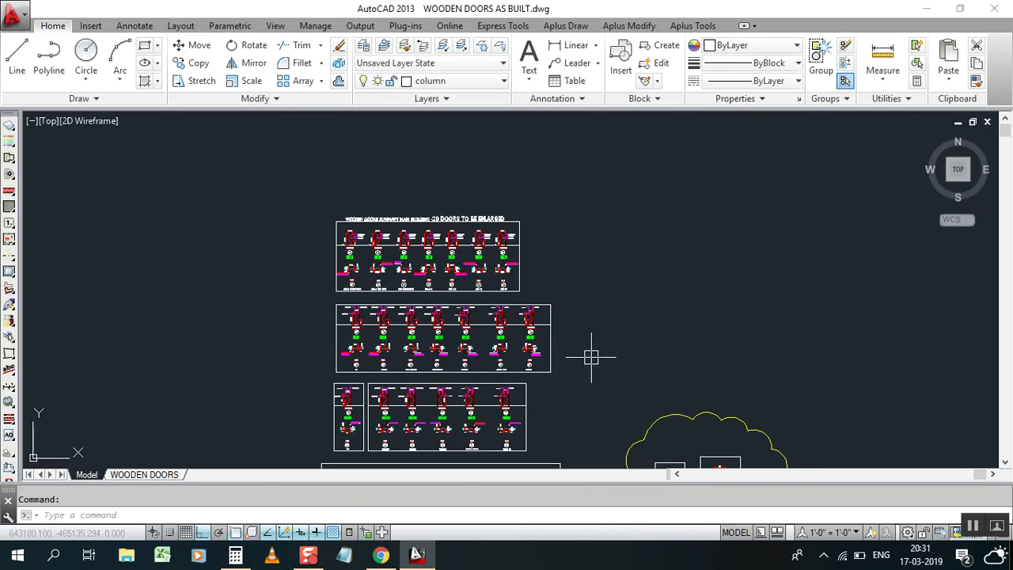
# Zoom in and out over the door schedule sheets and clouded doors
pyautogui.scroll(-2, 563, 227)
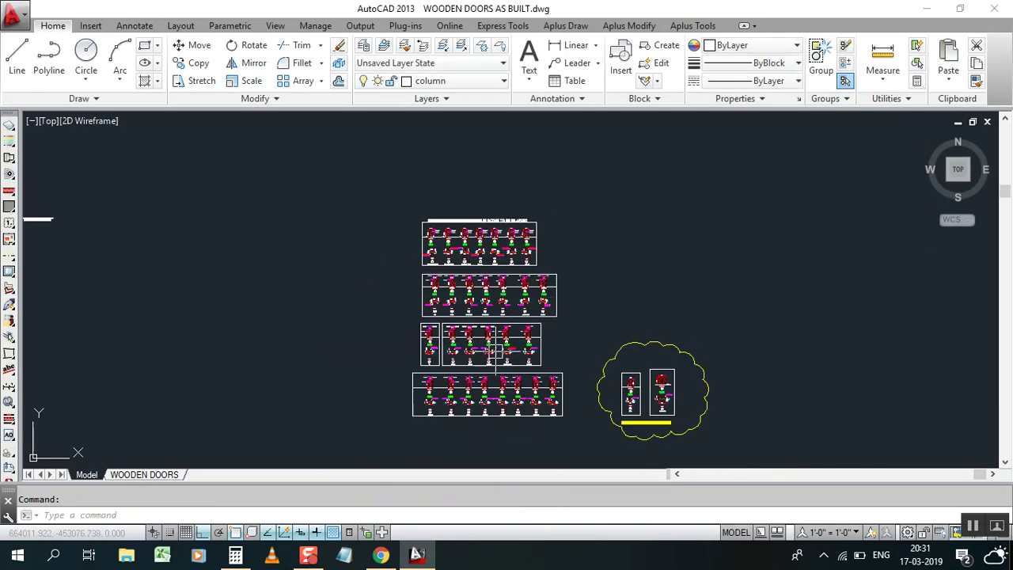
pyautogui.scroll(2, 499, 388)
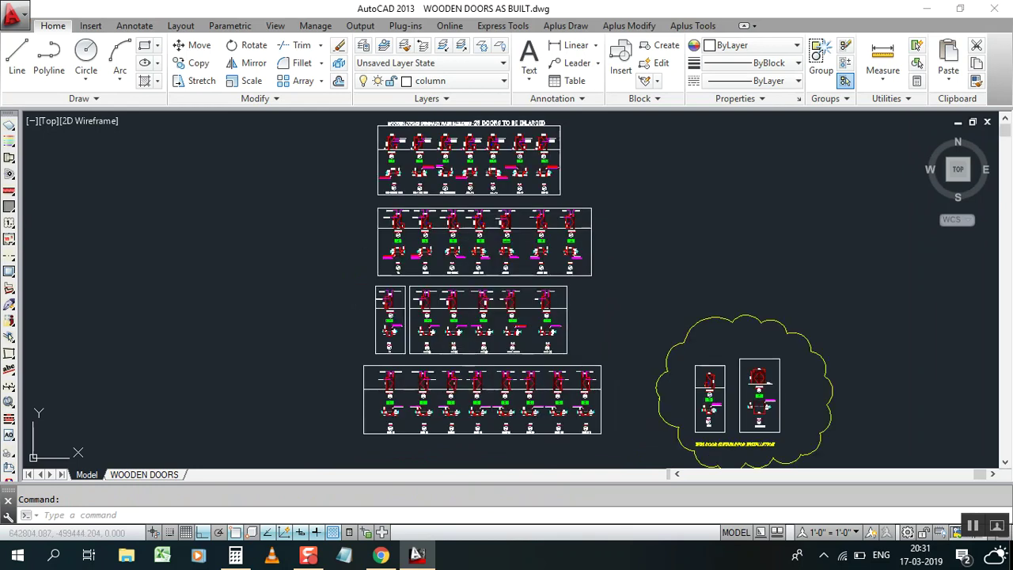
pyautogui.scroll(-2, 554, 253)
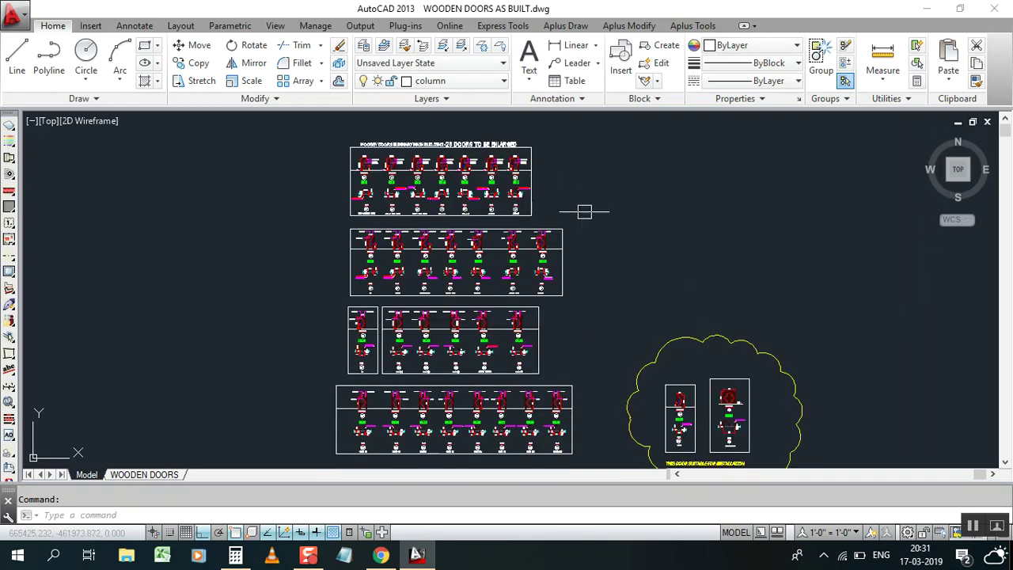
pyautogui.scroll(2, 589, 206)
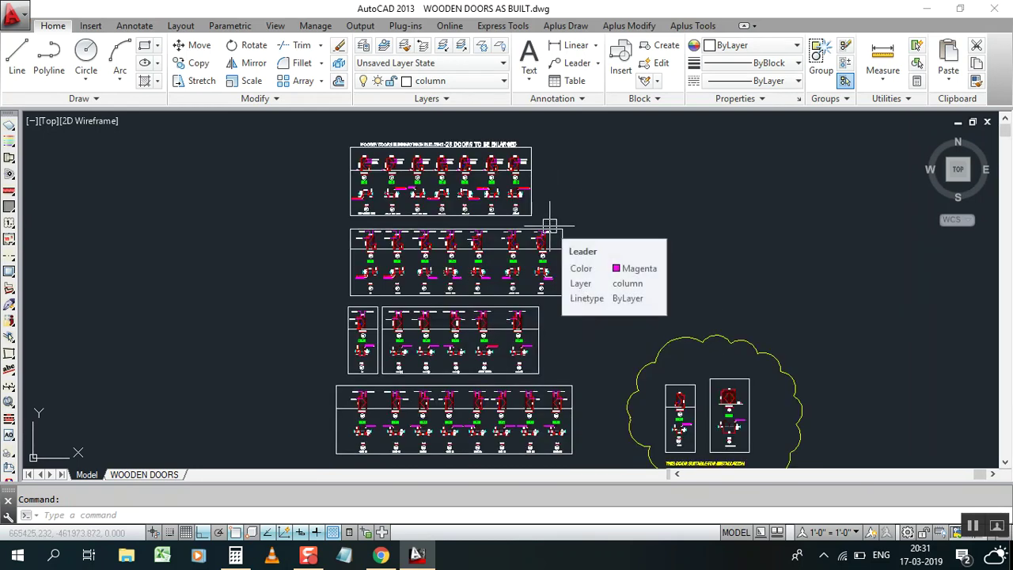